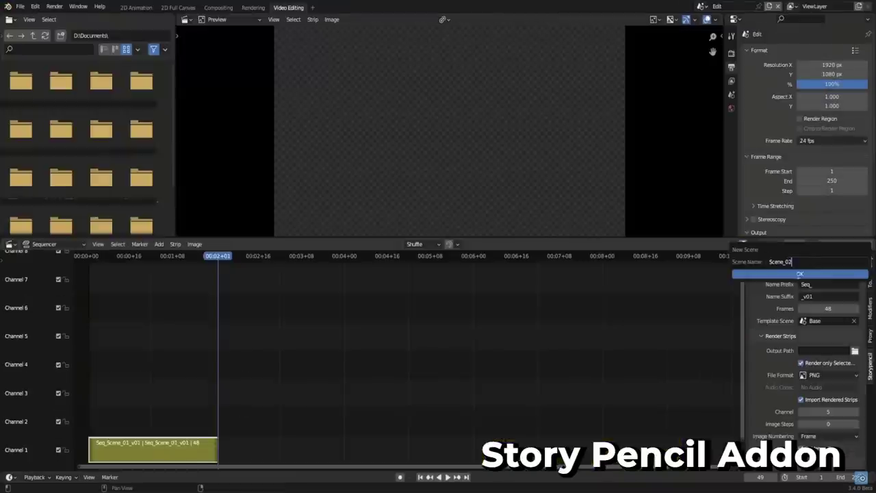
# Create the new shot scene, open Seq_Shot_01_v01 for drawing, and preview its animation.
pyautogui.press('Return')
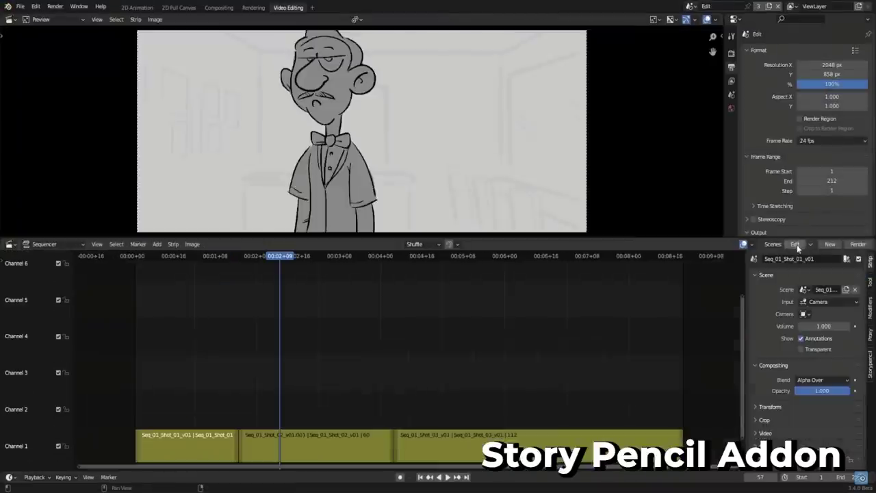
pyautogui.click(795, 245)
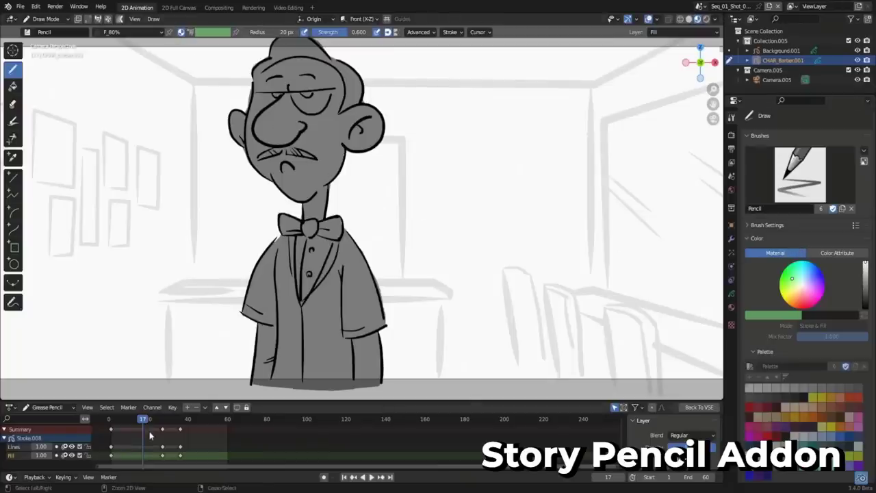
pyautogui.press('space')
pyautogui.press('Escape')
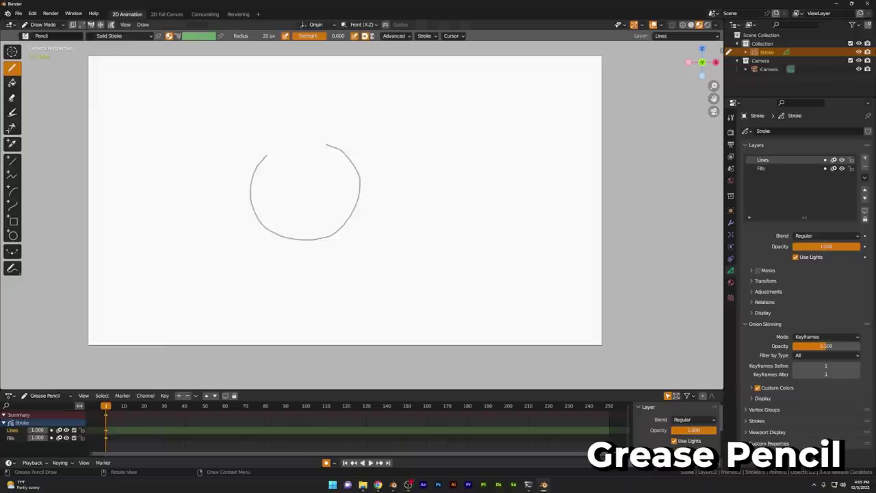
# Close the gap at the top of the circle and fill it with the grey Solid Fill material.
pyautogui.moveTo(327, 145); pyautogui.dragTo(275, 154)
pyautogui.scroll(5, 276, 155)
pyautogui.keyDown('shift'); pyautogui.moveTo(229, 166); pyautogui.dragTo(317, 230, button='middle'); pyautogui.keyUp('shift')
pyautogui.hotkey('shift', 'space')
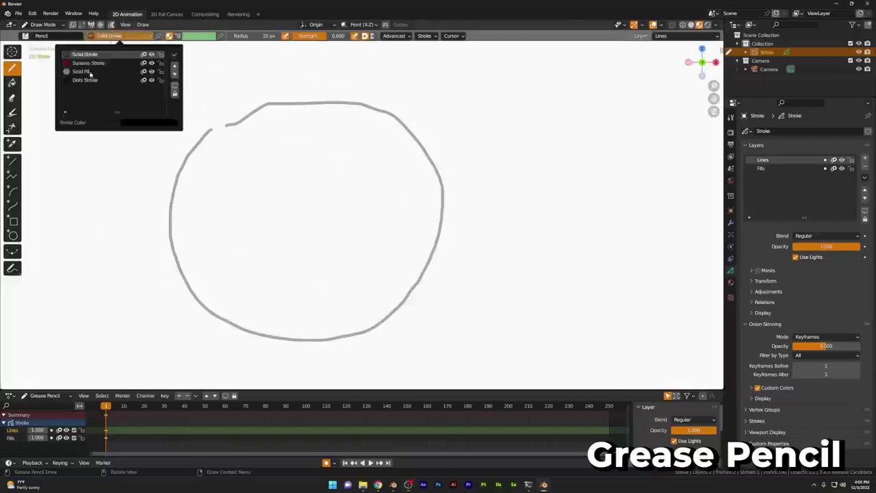
pyautogui.click(87, 74)
pyautogui.click(258, 185)
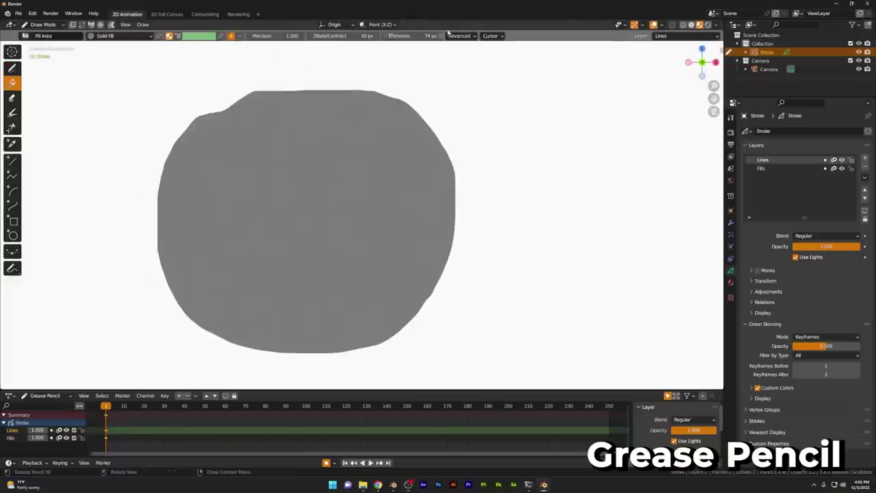
pyautogui.click(460, 35)
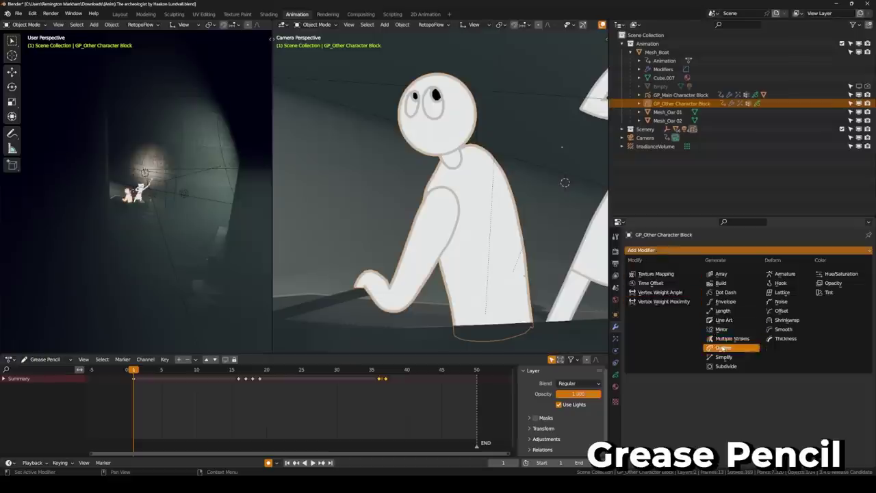
# Add an Outline modifier to the character with Thickness 5.
pyautogui.click(720, 346)
pyautogui.click(791, 346)
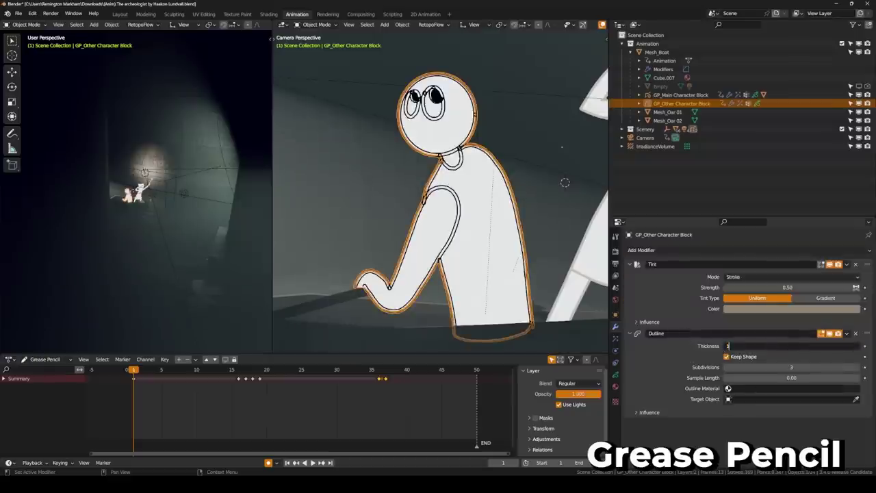
pyautogui.write('5')
pyautogui.press('Return')
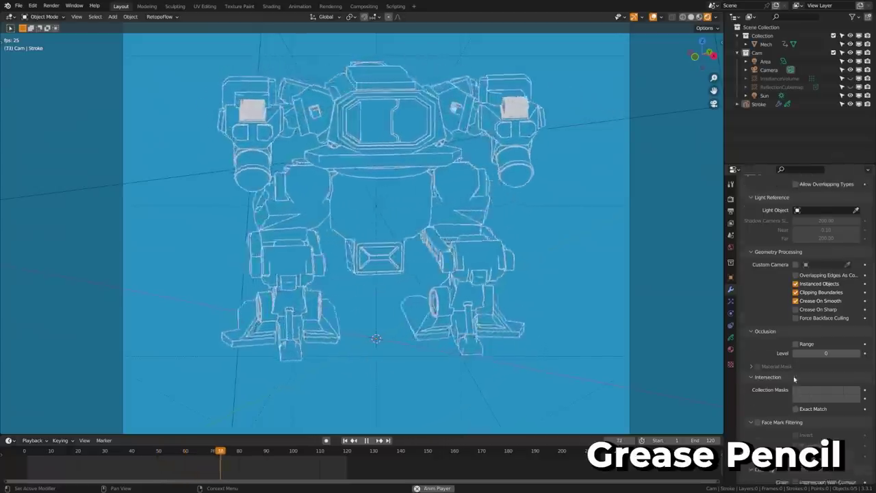
# Set the TimeOffset modifier's Mode to Chain.
pyautogui.scroll(5, 793, 378)
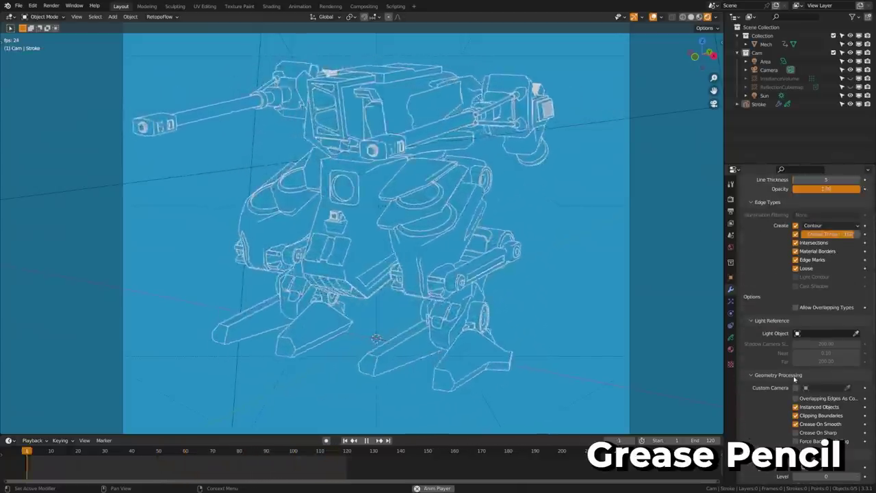
pyautogui.scroll(4, 793, 376)
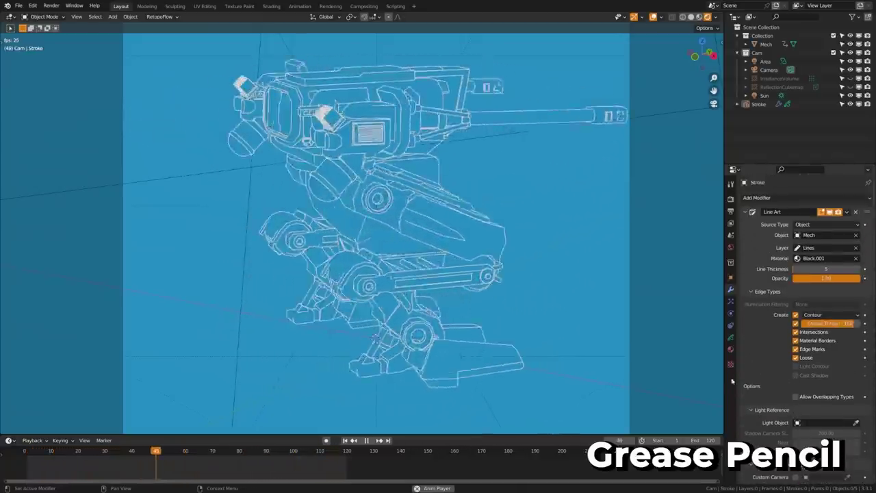
pyautogui.click(826, 170)
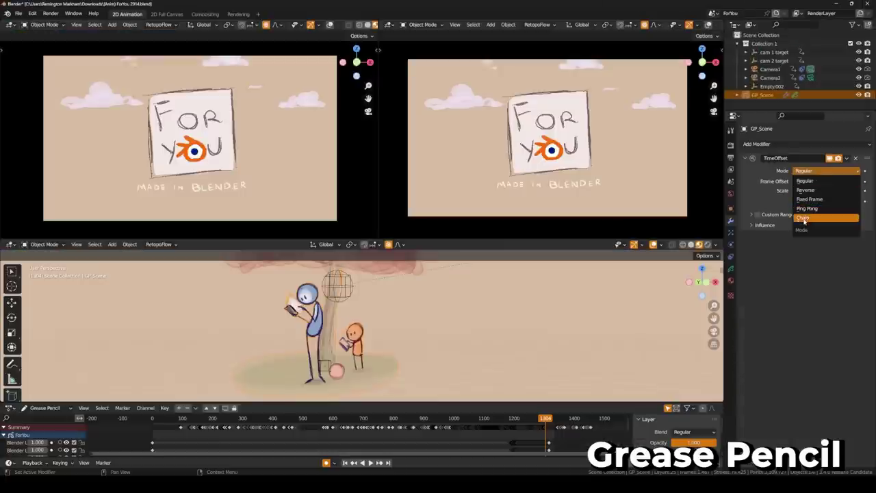
pyautogui.click(803, 219)
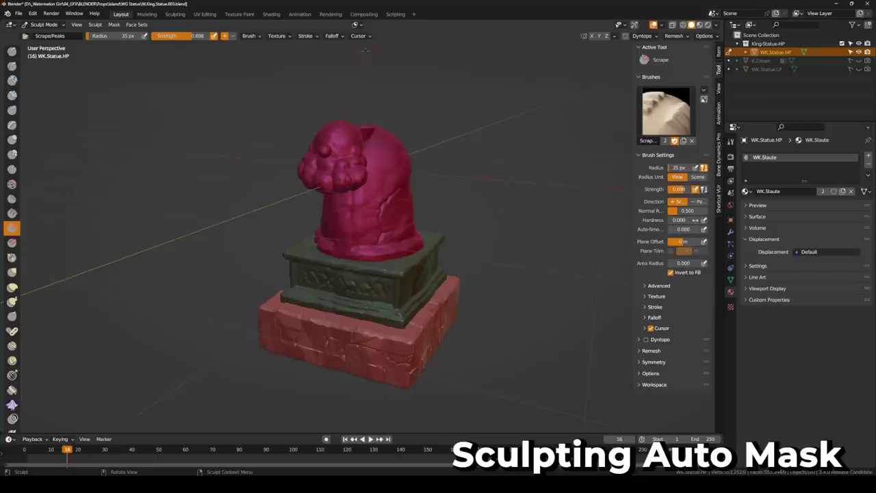
pyautogui.click(358, 26)
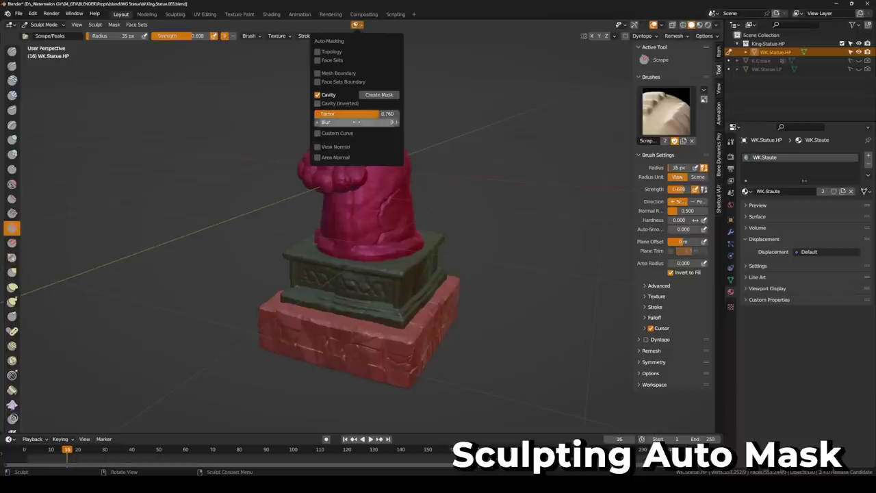
# Create a cavity mask on the King statue and orbit to inspect its head and paw.
pyautogui.click(383, 96)
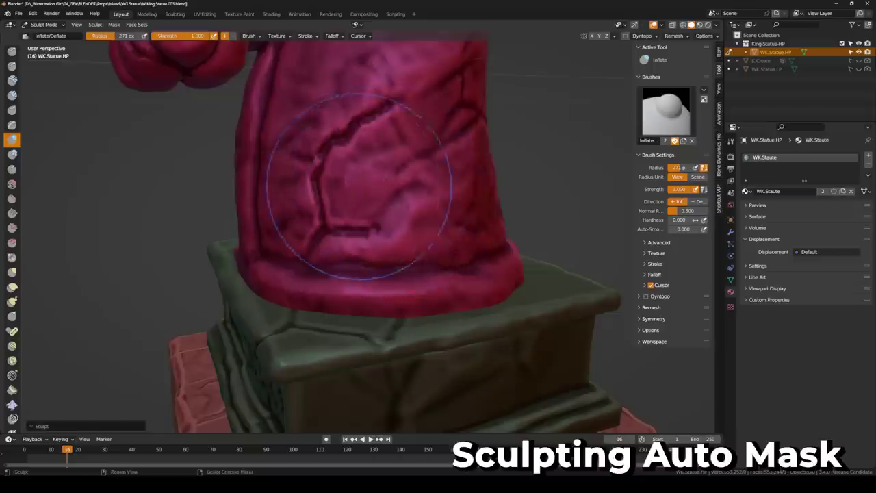
pyautogui.moveTo(336, 167); pyautogui.dragTo(410, 149, button='middle')
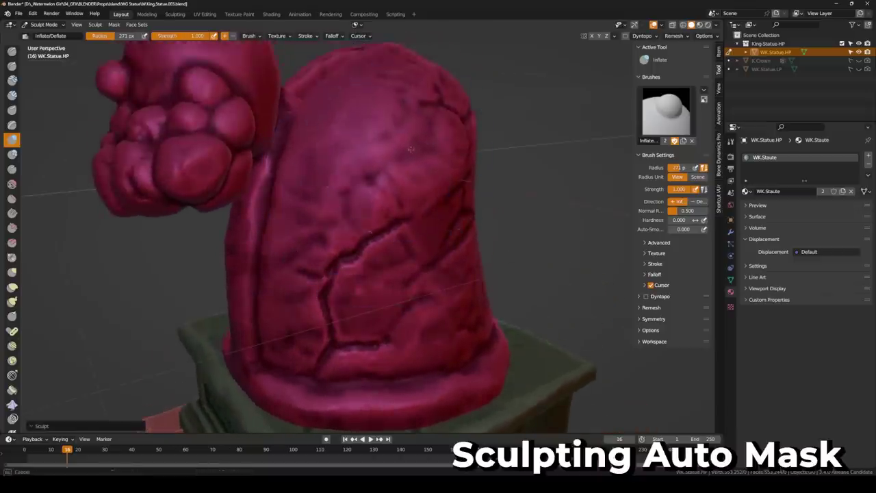
pyautogui.moveTo(352, 251); pyautogui.dragTo(387, 154, button='middle')
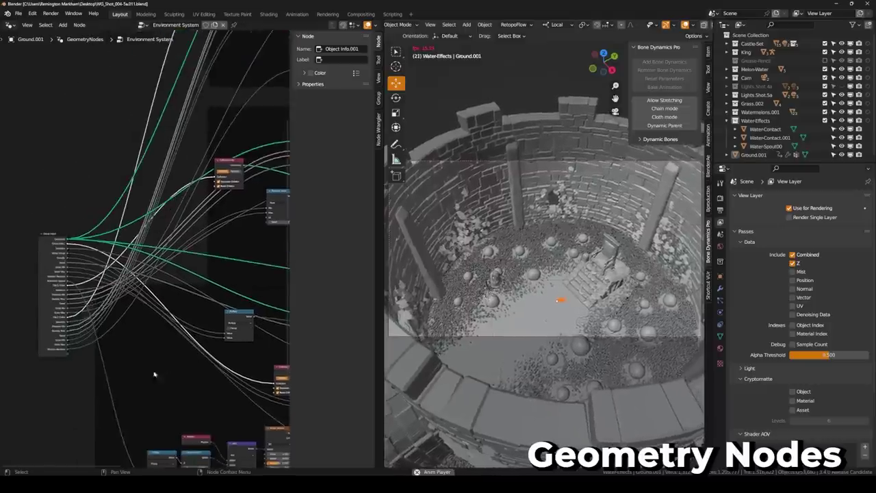
# Pan and zoom around the environment's geometry node tree to review its nodes.
pyautogui.scroll(2, 154, 375)
pyautogui.moveTo(201, 367); pyautogui.dragTo(103, 339, button='middle')
pyautogui.scroll(-3, 143, 350)
pyautogui.scroll(3, 104, 338)
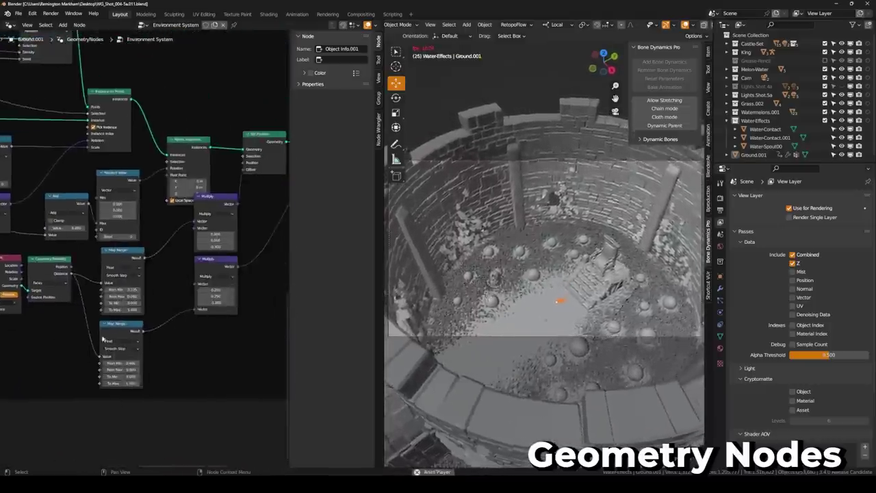
pyautogui.scroll(-2, 104, 339)
pyautogui.moveTo(30, 364); pyautogui.dragTo(55, 342, button='middle')
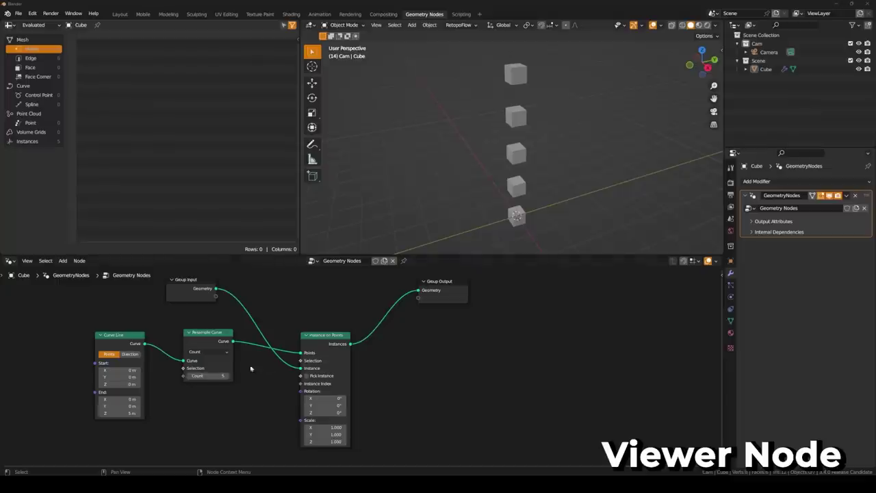
# Add a Viewer node and alternate previews between the Group Input cube and Instance on Points output.
pyautogui.keyDown('ctrl'); pyautogui.keyDown('shift'); pyautogui.click(198, 296); pyautogui.keyUp('shift'); pyautogui.keyUp('ctrl')
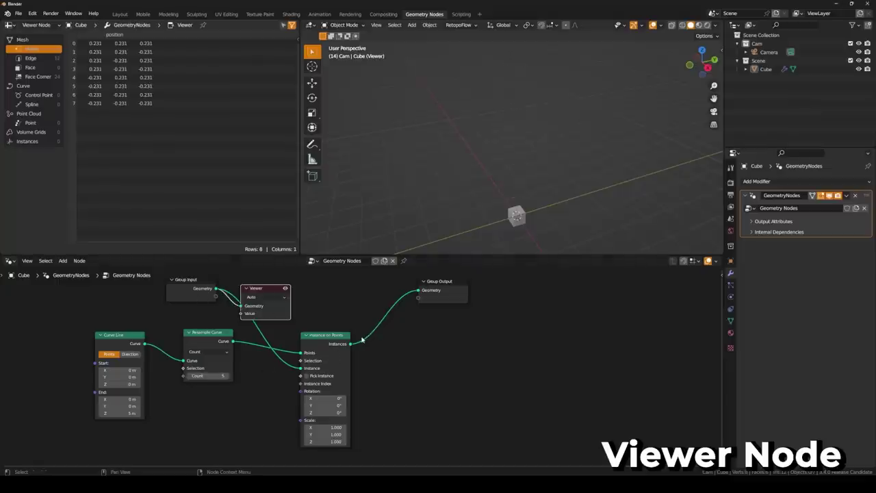
pyautogui.keyDown('ctrl'); pyautogui.keyDown('shift'); pyautogui.click(320, 342); pyautogui.keyUp('shift'); pyautogui.keyUp('ctrl')
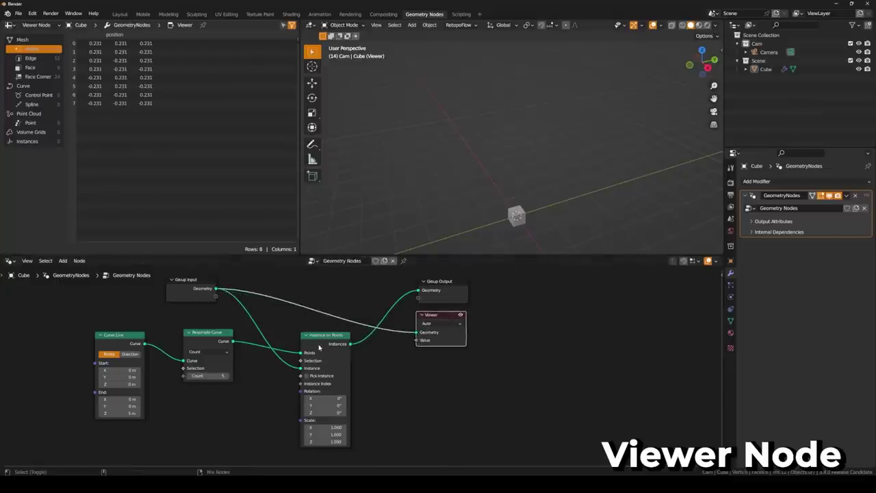
pyautogui.keyDown('ctrl'); pyautogui.keyDown('shift'); pyautogui.click(199, 294); pyautogui.keyUp('shift'); pyautogui.keyUp('ctrl')
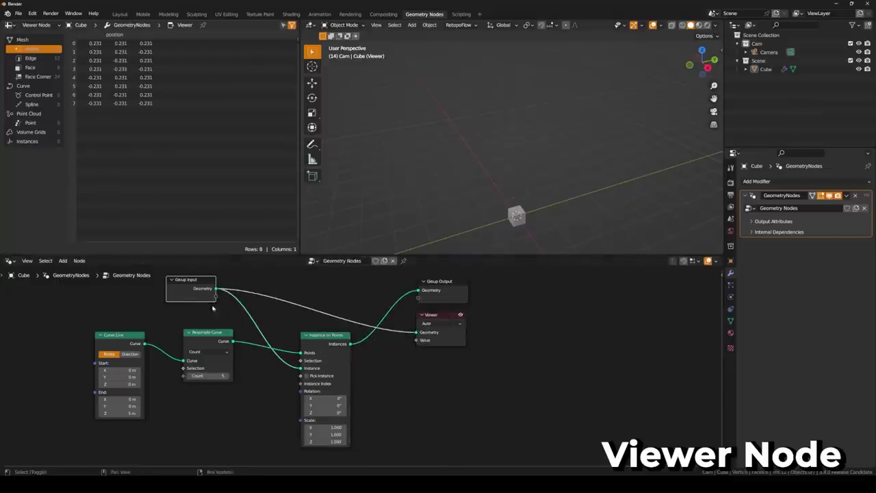
pyautogui.keyDown('ctrl'); pyautogui.keyDown('shift'); pyautogui.click(327, 346); pyautogui.keyUp('shift'); pyautogui.keyUp('ctrl')
pyautogui.keyDown('ctrl'); pyautogui.keyDown('shift'); pyautogui.click(181, 294); pyautogui.keyUp('shift'); pyautogui.keyUp('ctrl')
pyautogui.keyDown('ctrl'); pyautogui.keyDown('shift'); pyautogui.click(325, 346); pyautogui.keyUp('shift'); pyautogui.keyUp('ctrl')
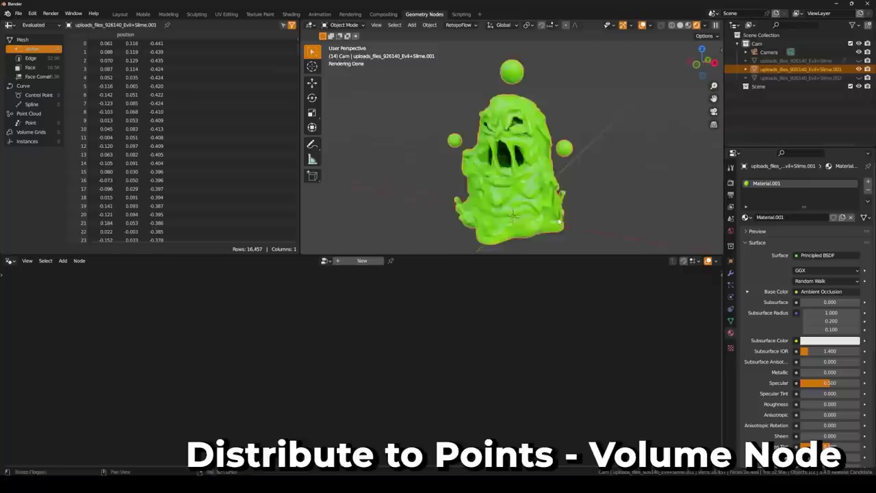
# Select Slime.002 to show its Mesh to Volume node tree and point-cloud render.
pyautogui.click(527, 177)
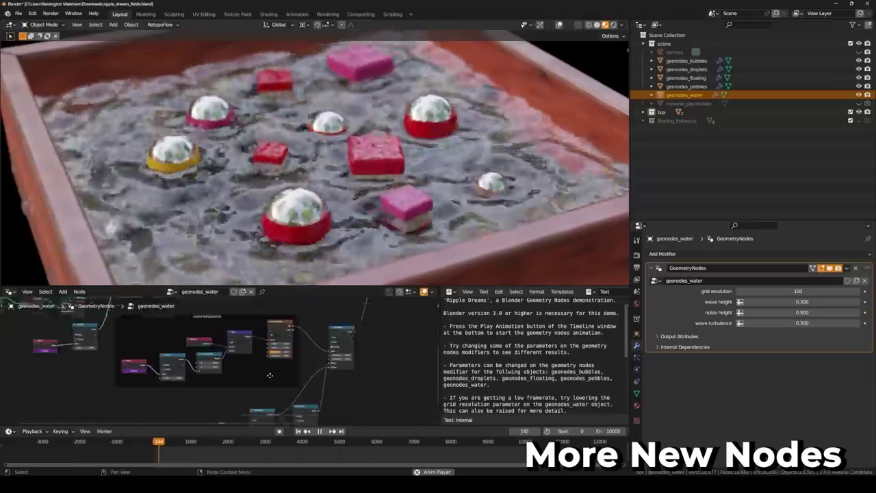
pyautogui.scroll(5, 270, 375)
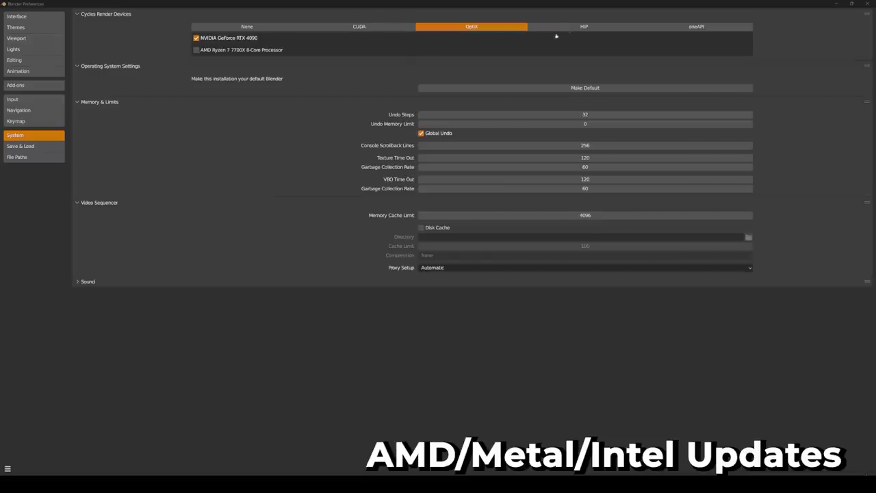
# Set Cycles to HIP with AMD Radeon Graphics after checking oneAPI lists no compatible GPU.
pyautogui.click(571, 28)
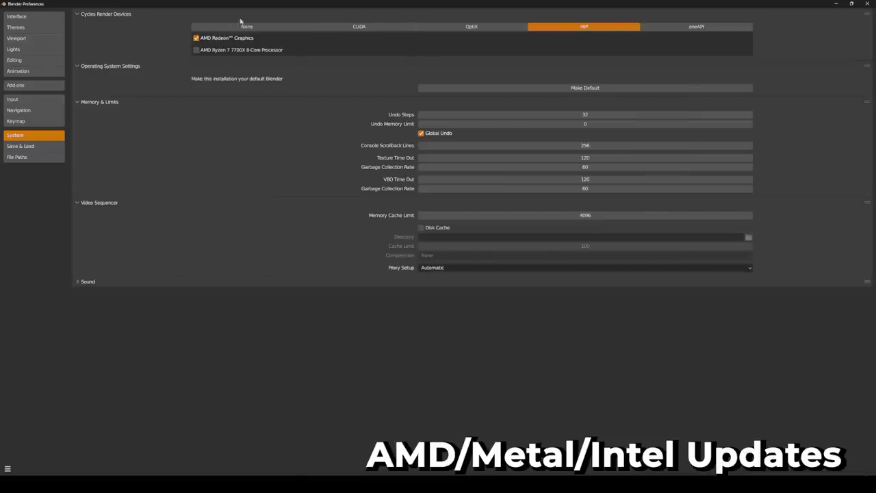
pyautogui.click(696, 27)
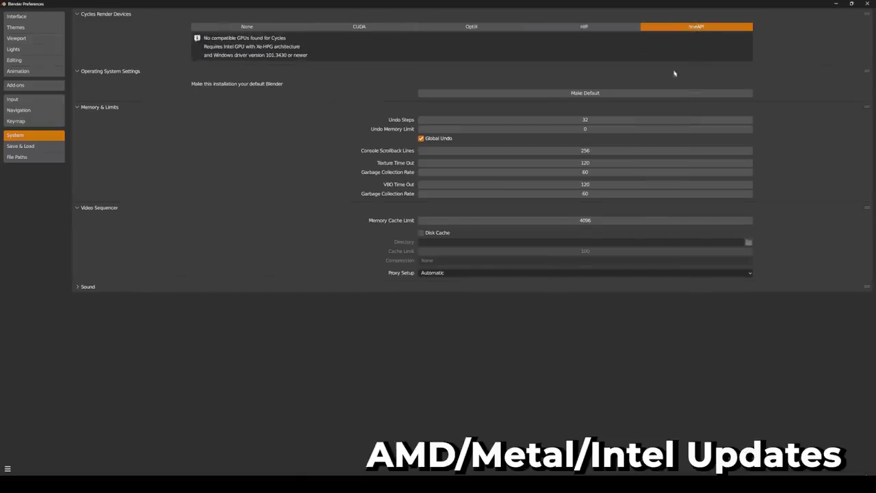
pyautogui.click(590, 28)
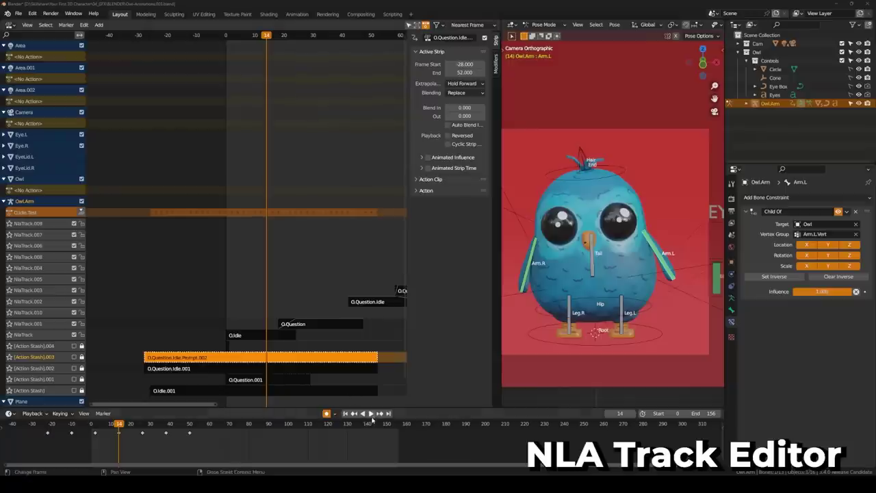
# Push Owl.Arm's O.Idle.Test action down to an NLA track and change O.Question's Extrapolation.
pyautogui.click(370, 414)
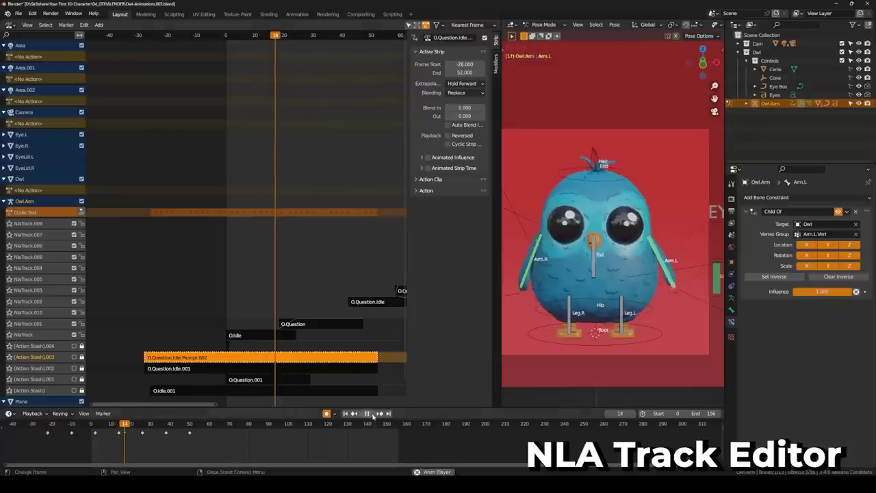
pyautogui.click(81, 212)
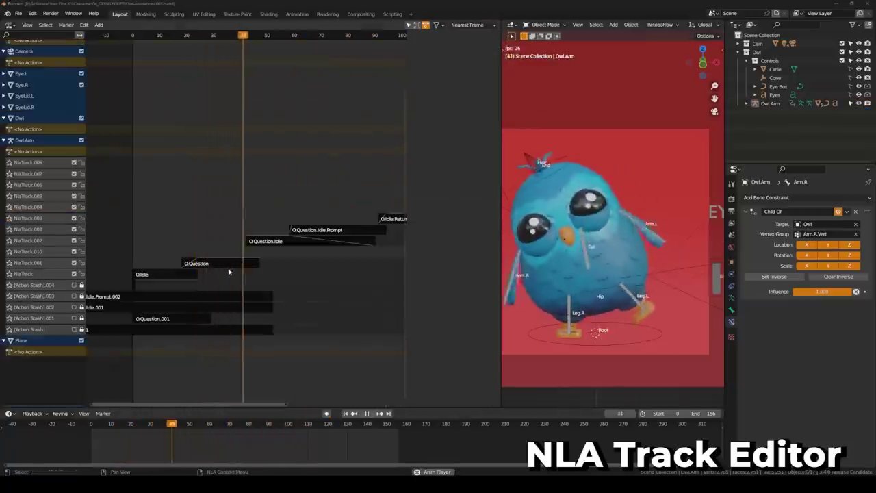
pyautogui.click(219, 262)
pyautogui.press('n')
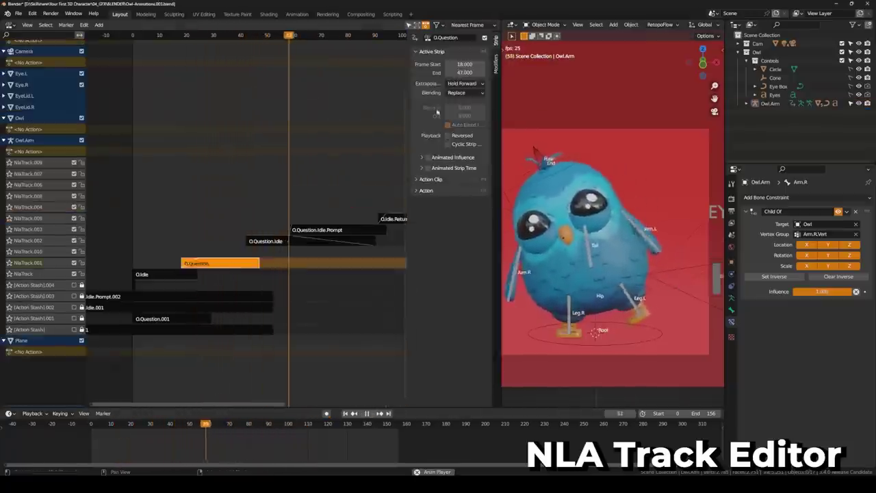
pyautogui.click(460, 83)
pyautogui.click(460, 113)
pyautogui.press('n')
pyautogui.click(246, 240)
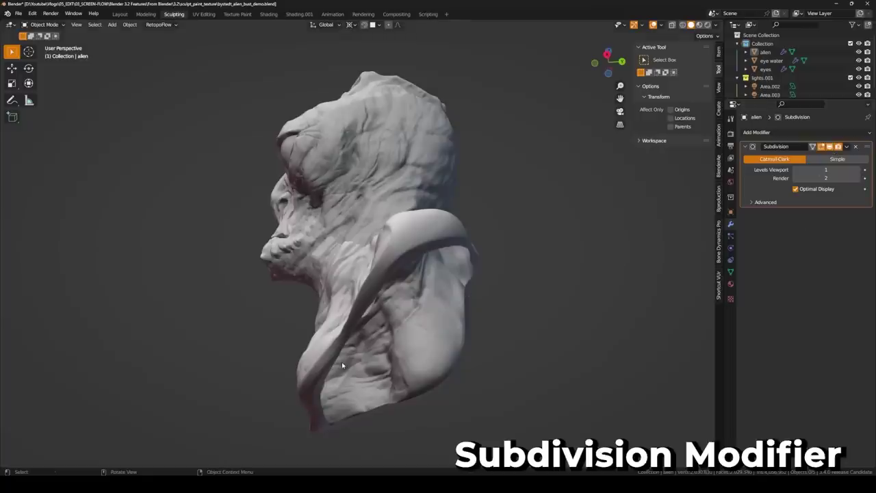
pyautogui.moveTo(343, 365); pyautogui.dragTo(504, 297, button='middle')
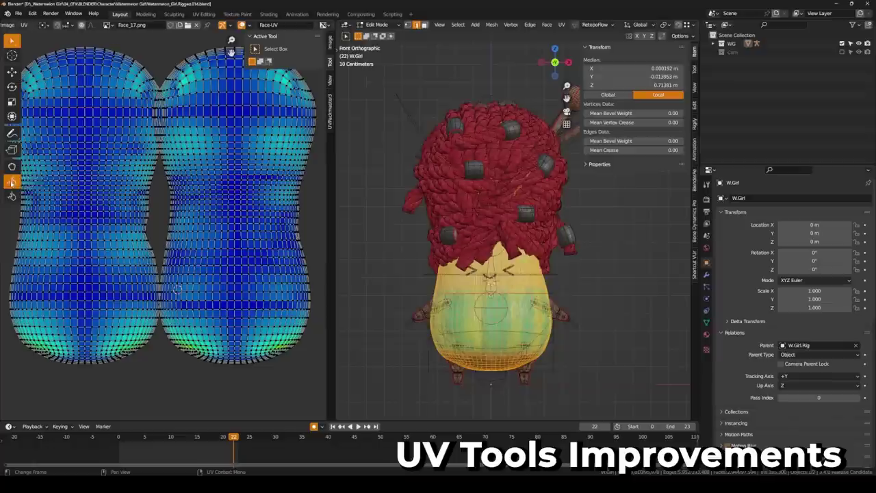
# Relax the face UV islands using the Relax UV brush with Geometry relax method.
pyautogui.click(12, 181)
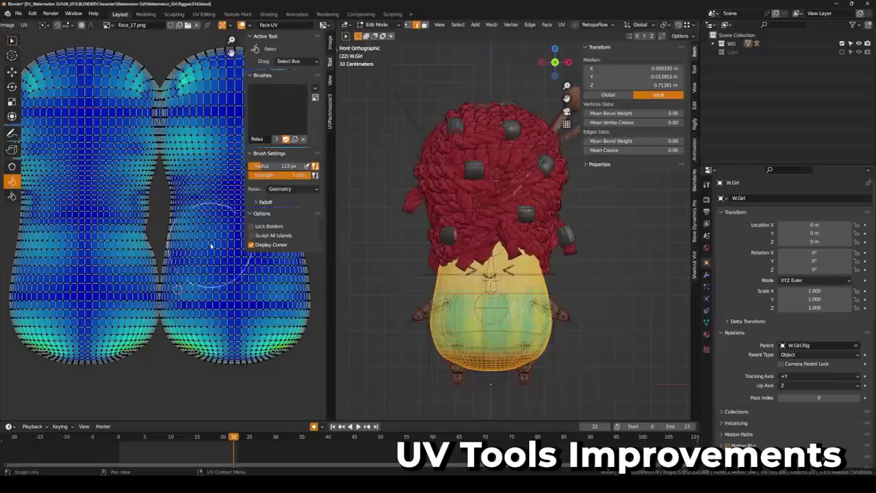
pyautogui.click(279, 189)
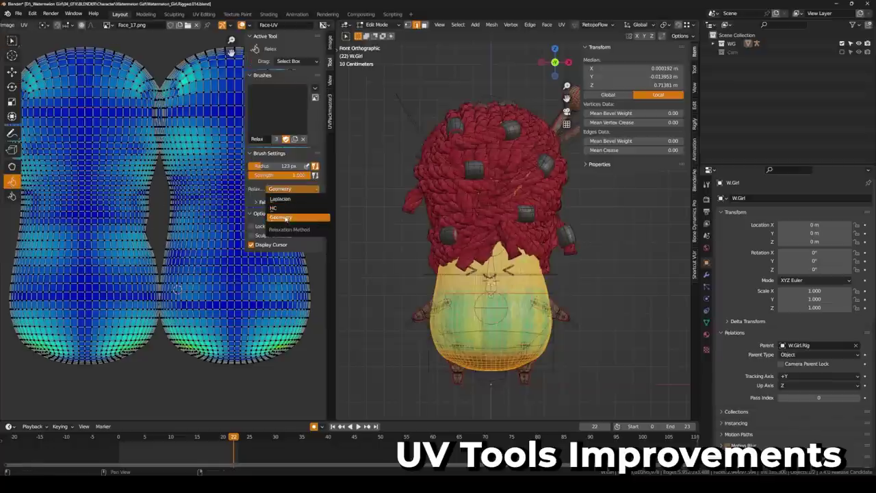
pyautogui.click(285, 217)
pyautogui.moveTo(244, 284); pyautogui.dragTo(147, 254, button='middle')
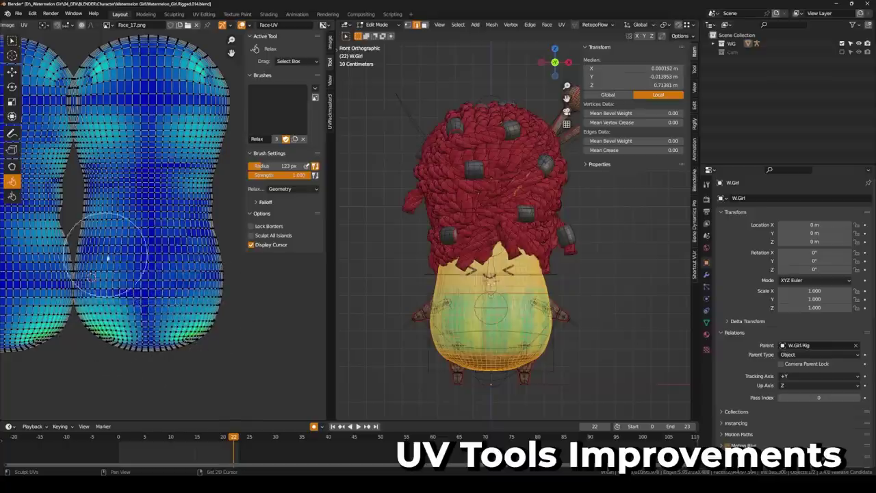
pyautogui.moveTo(111, 232); pyautogui.dragTo(105, 253, button='middle')
pyautogui.moveTo(91, 205); pyautogui.dragTo(95, 249, button='middle')
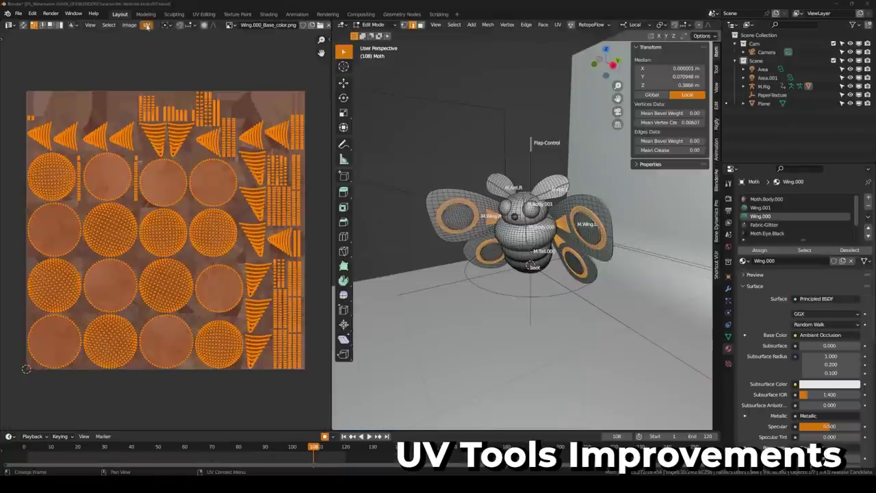
# Align the moth's UV island rotations, then select all whale UVs and search for 'pack'.
pyautogui.click(147, 25)
pyautogui.click(171, 220)
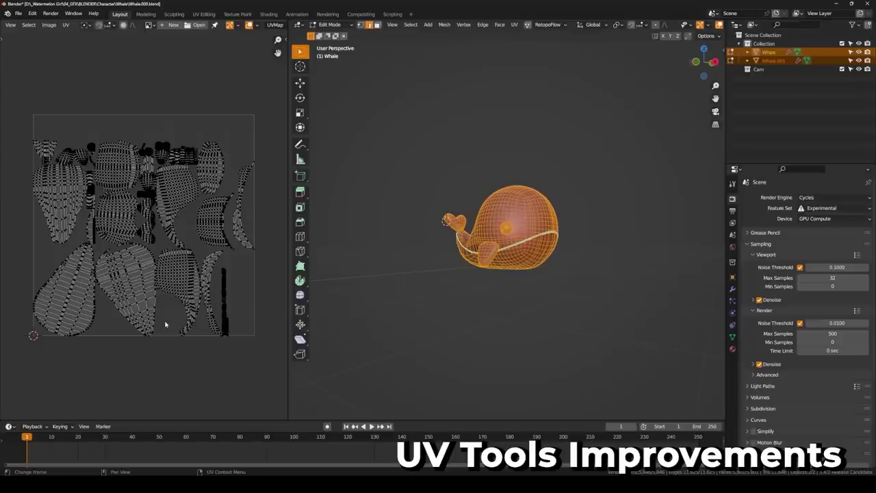
pyautogui.press('a')
pyautogui.press('F3')
pyautogui.write('pack')
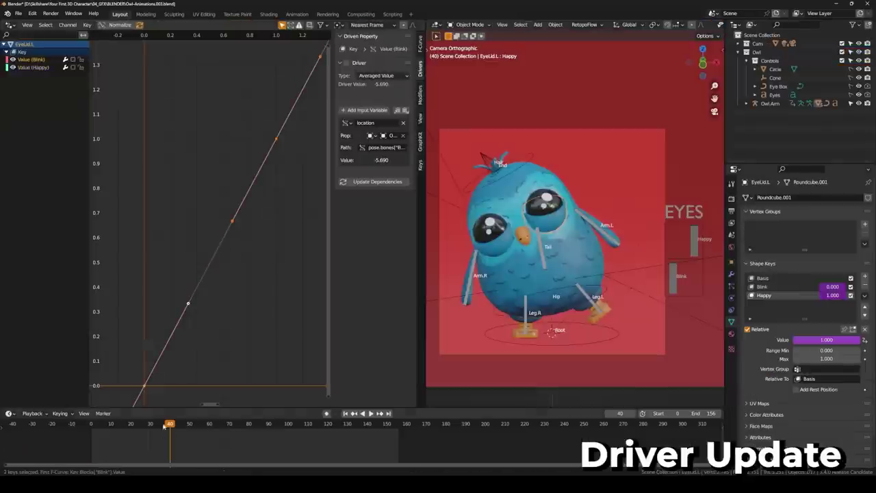
pyautogui.moveTo(164, 426)
pyautogui.mouseDown()
pyautogui.moveTo(141, 426)
pyautogui.moveTo(156, 426)
pyautogui.mouseUp()
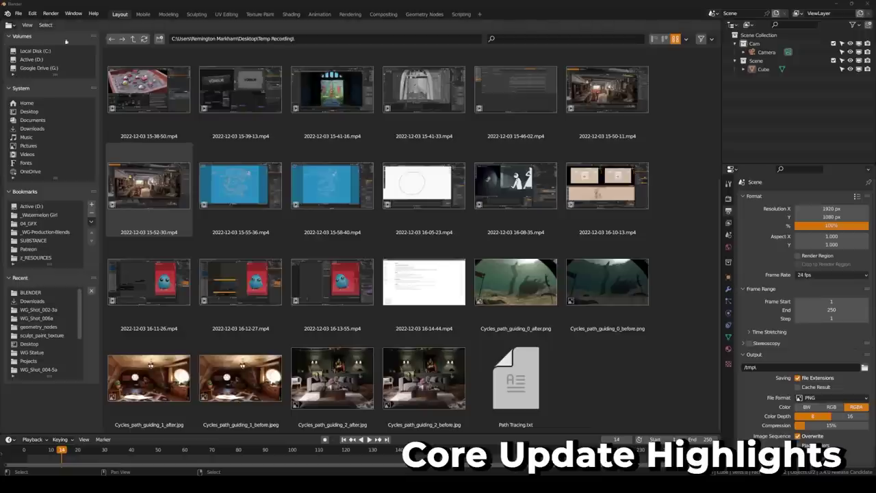
# Preview video thumbnails in Desktop/Temp Recording, browse font previews, then play the castle's day-to-night animation.
pyautogui.click(111, 38)
pyautogui.doubleClick(429, 119)
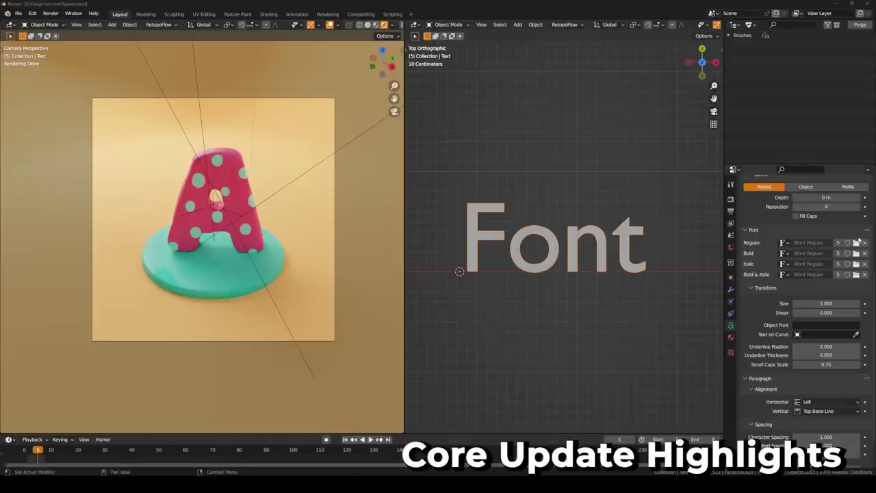
pyautogui.click(856, 242)
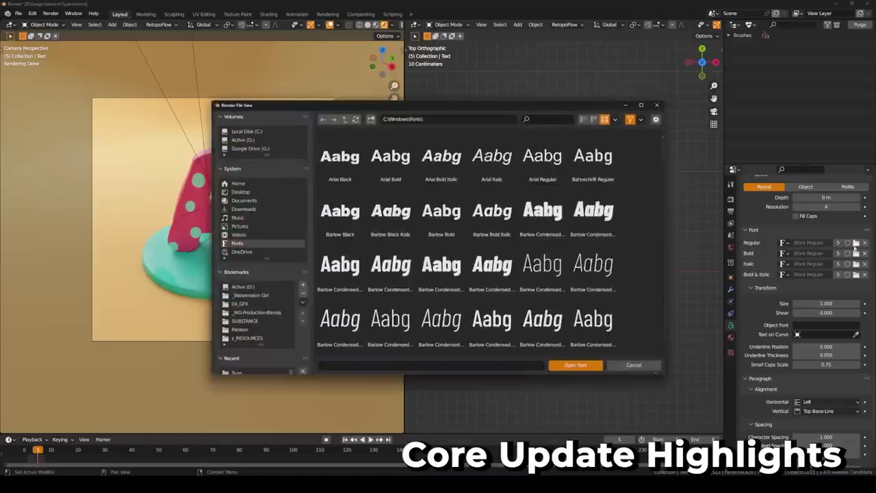
pyautogui.scroll(-10, 522, 289)
pyautogui.scroll(-2, 523, 289)
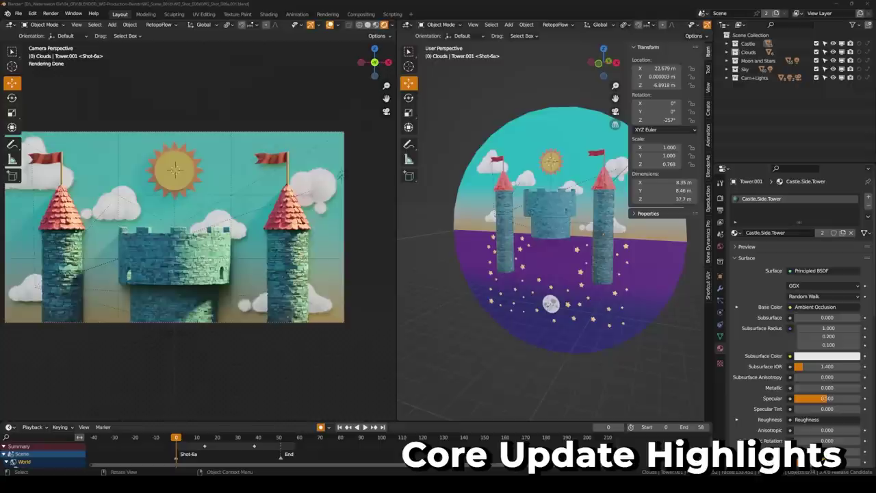
pyautogui.click(364, 427)
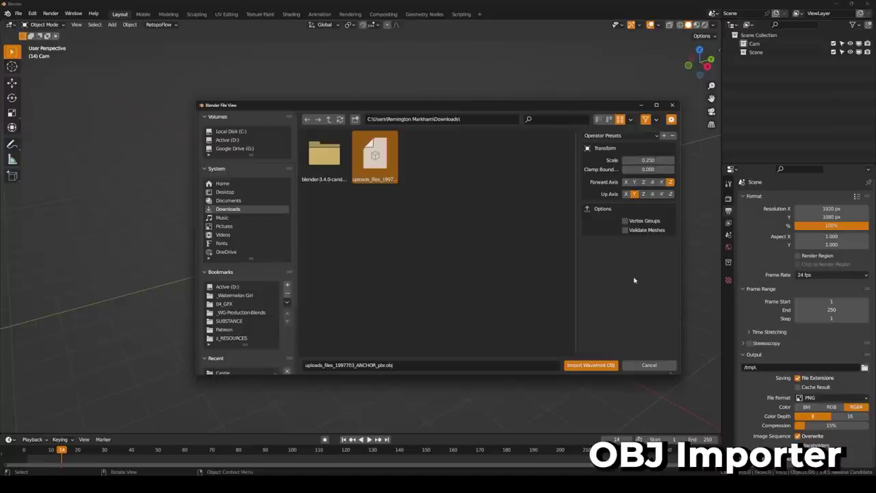
# Import the anchor OBJ at scale 0.250 and bring up the glTF 2.0 export settings.
pyautogui.click(591, 366)
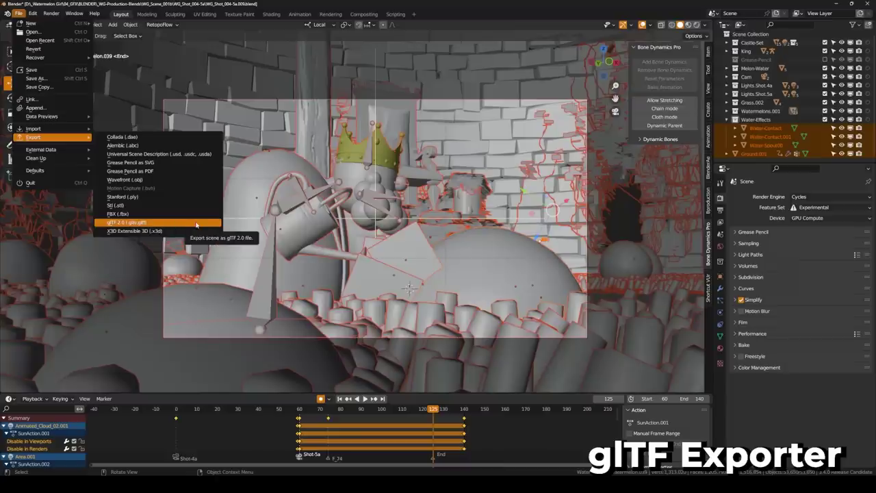
pyautogui.click(195, 224)
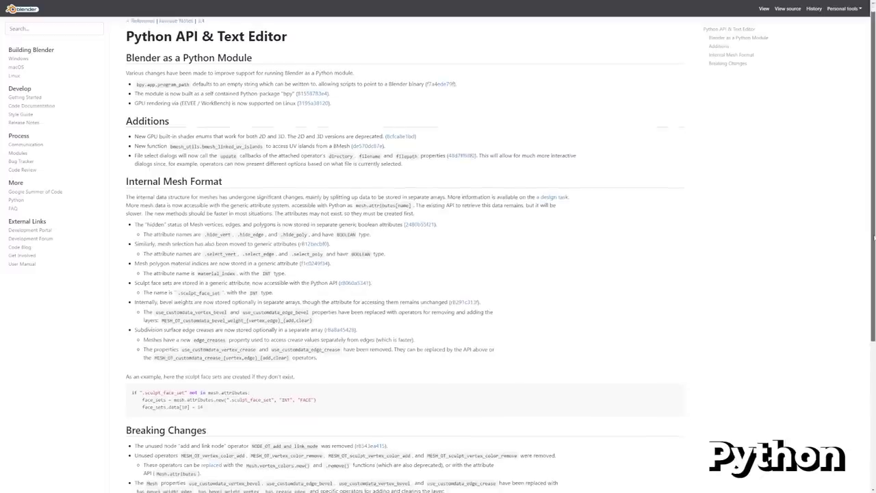
pyautogui.scroll(-2, 438, 253)
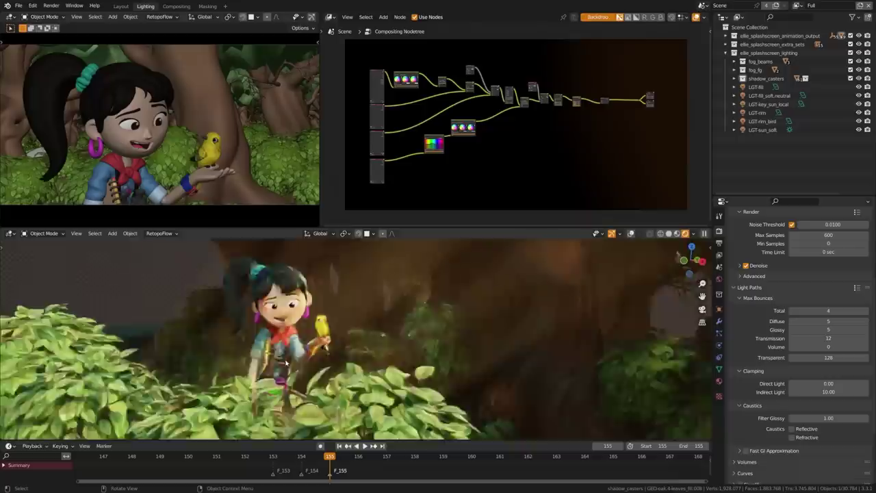
# Zoom the viewport in toward the girl and the yellow bird in the forest scene.
pyautogui.scroll(5, 286, 363)
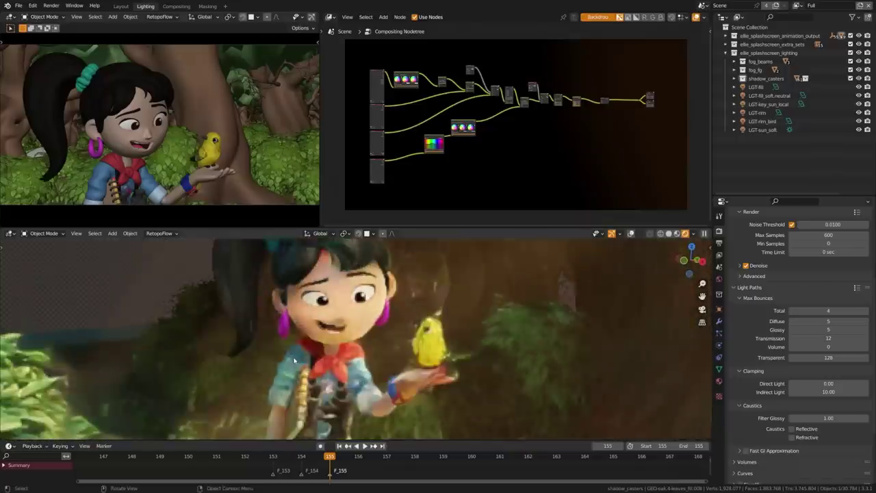